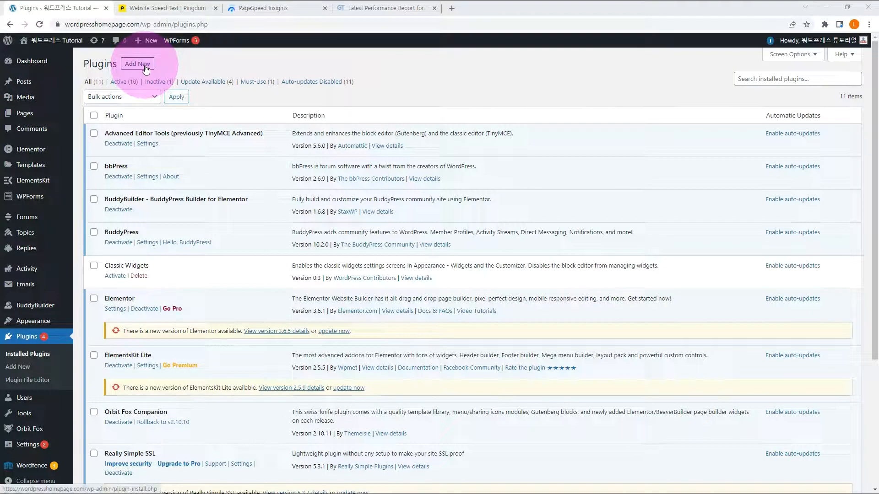
Step: Search the plugin directory for Autoptimize, then install and activate the Autoptimize plugin
{"action": "left_click", "coordinate": [146, 69]}
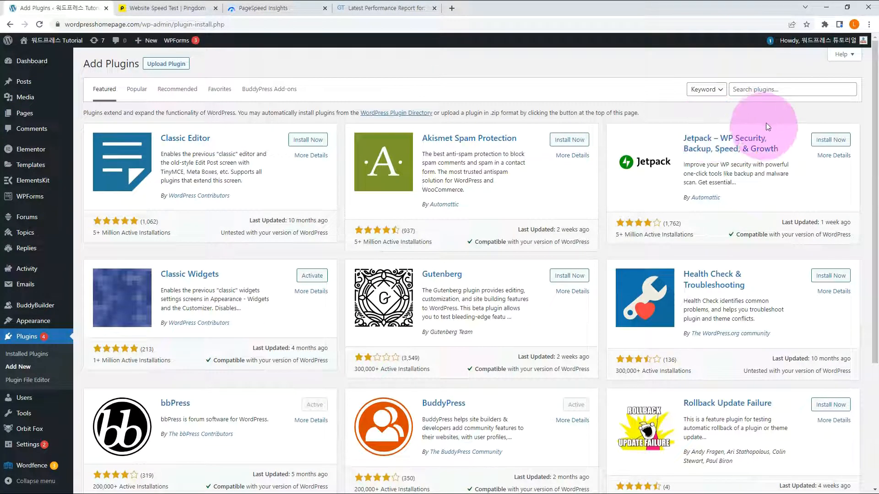
{"action": "left_click", "coordinate": [767, 90]}
{"action": "type", "text": "Autoptimize"}
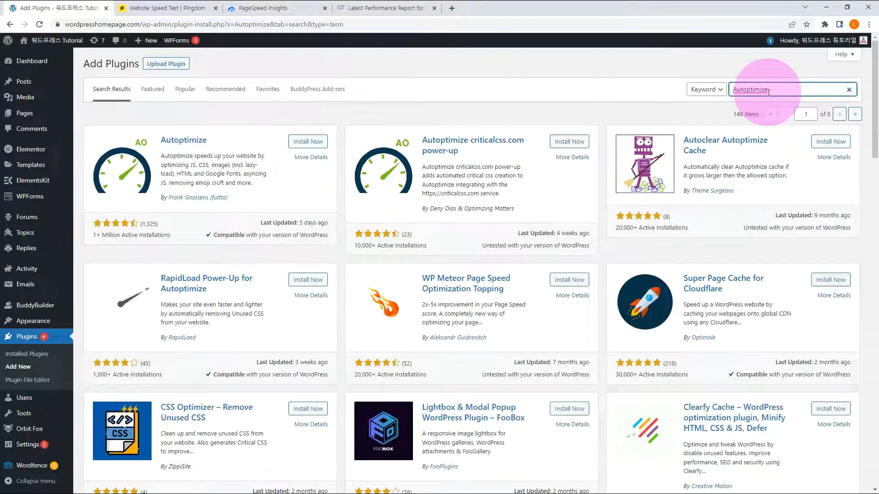
{"action": "left_click", "coordinate": [301, 142]}
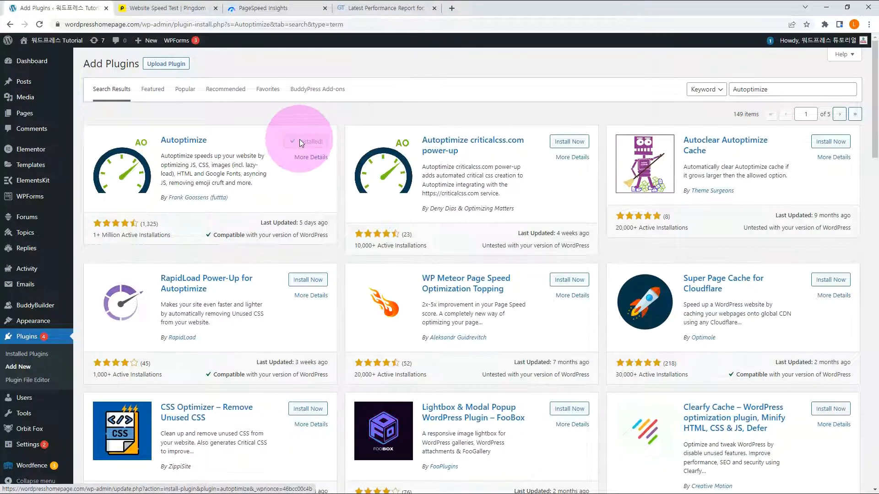
{"action": "left_click", "coordinate": [301, 142]}
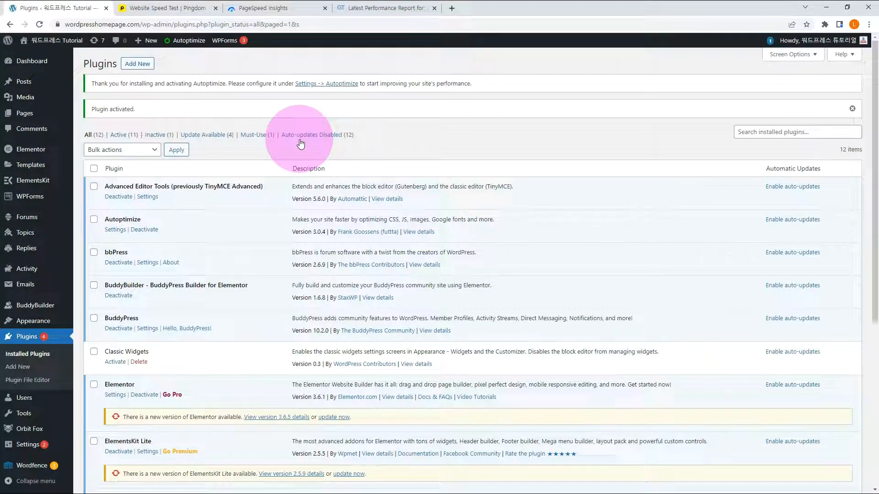
Step: Open the Autoptimize settings and enable JavaScript code optimization with aggregation of JS files and inline JS
{"action": "mouse_move", "coordinate": [27, 446]}
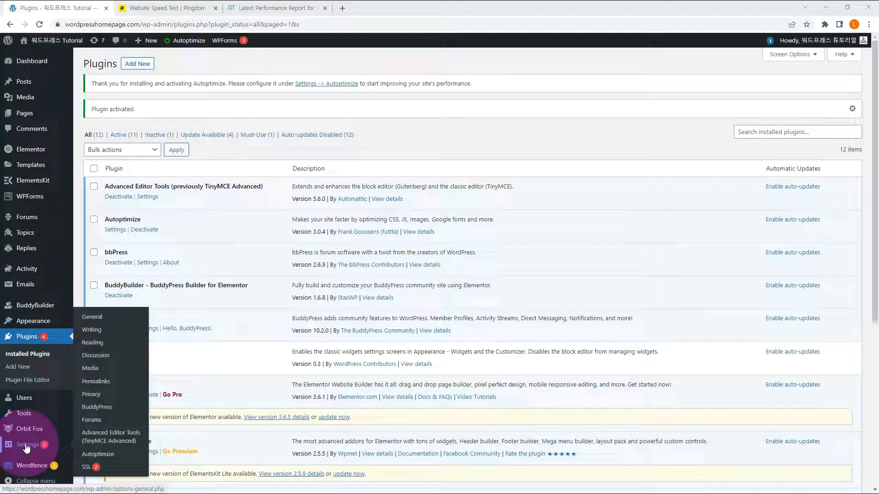
{"action": "left_click", "coordinate": [99, 454]}
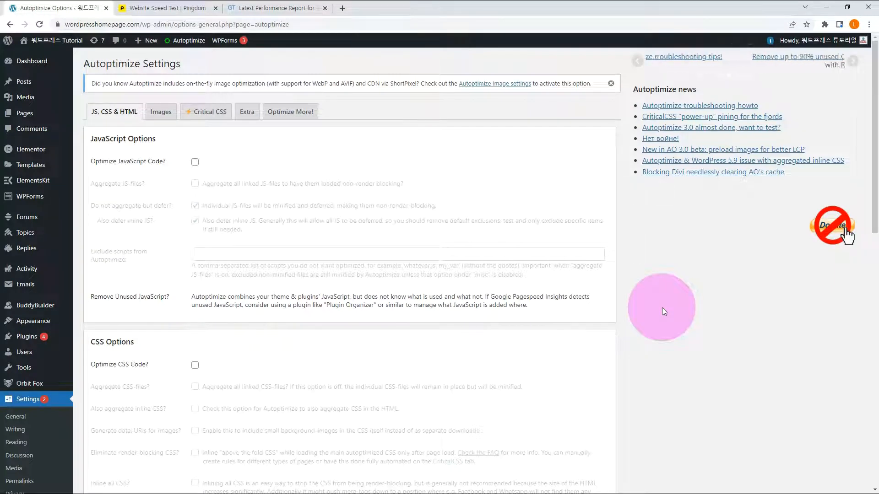
{"action": "left_click", "coordinate": [195, 162]}
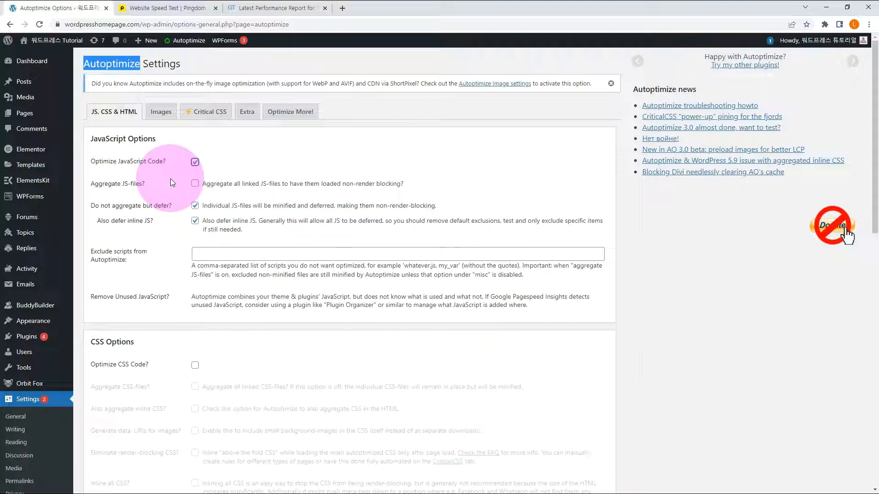
{"action": "left_click", "coordinate": [195, 184]}
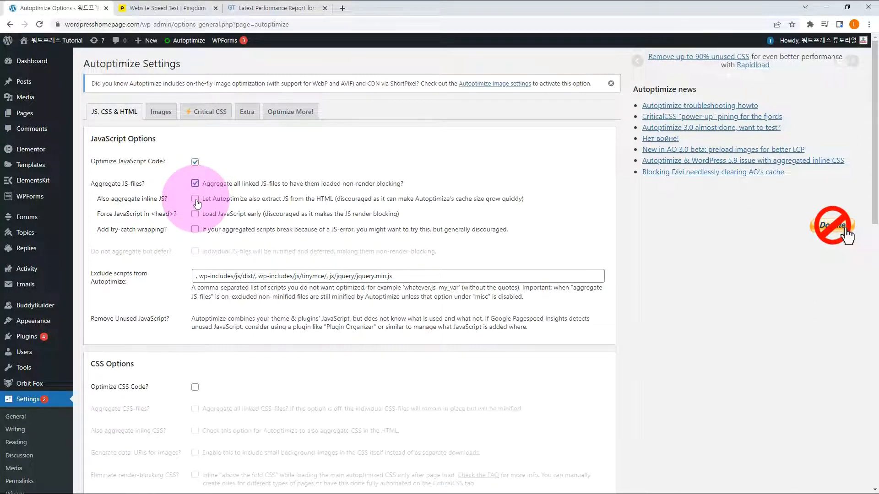
{"action": "left_click", "coordinate": [195, 201]}
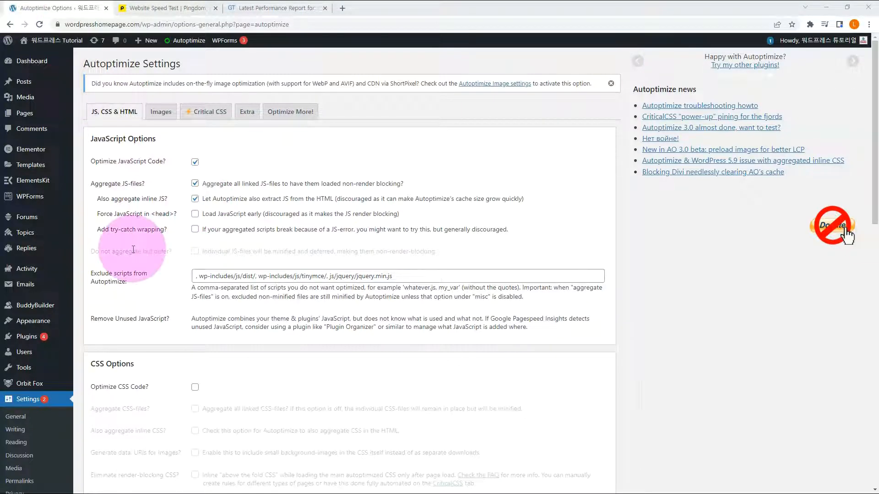
Step: Enable CSS code optimization with aggregation of CSS files and inline CSS
{"action": "scroll", "coordinate": [133, 250], "scroll_direction": "down", "scroll_amount": 4}
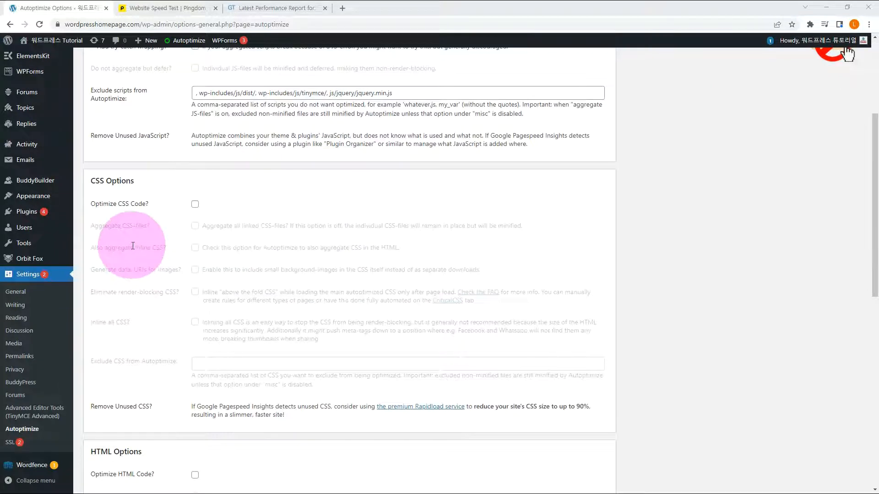
{"action": "left_click", "coordinate": [195, 204]}
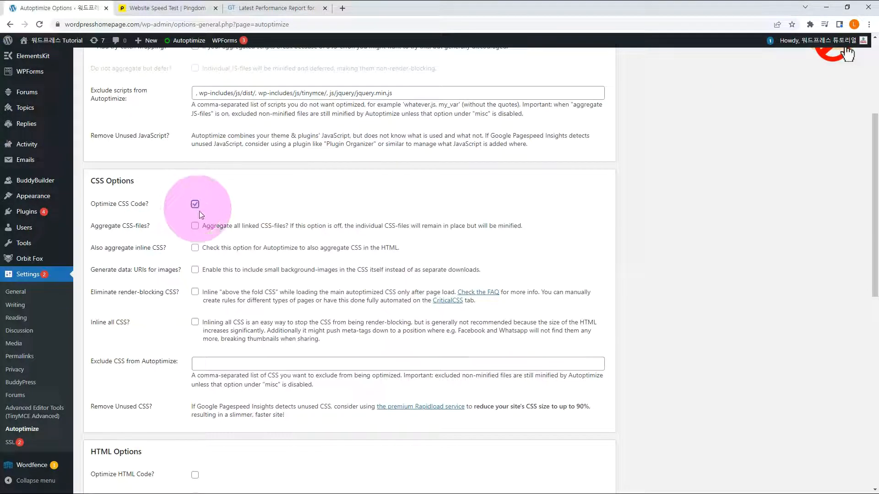
{"action": "left_click", "coordinate": [195, 226]}
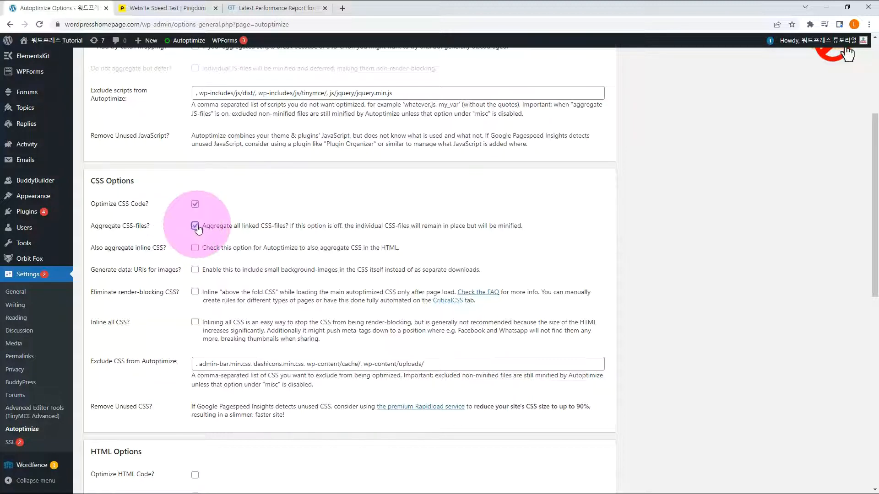
{"action": "left_click", "coordinate": [195, 249]}
Step: Enable HTML code optimization and save the Autoptimize JS, CSS and HTML settings
{"action": "scroll", "coordinate": [195, 249], "scroll_direction": "down", "scroll_amount": 7}
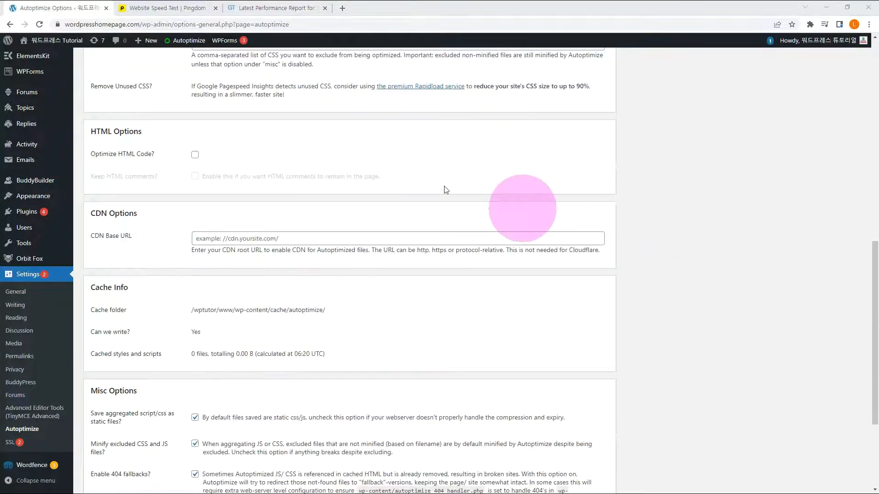
{"action": "left_click", "coordinate": [195, 156]}
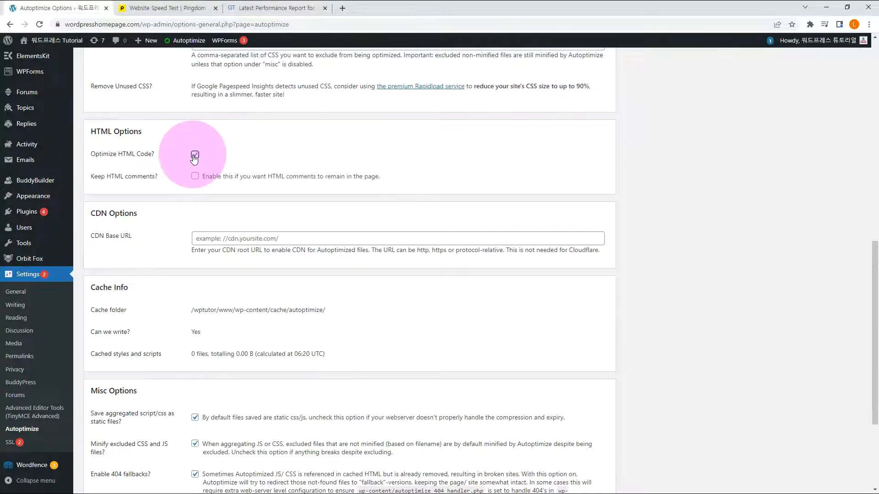
{"action": "scroll", "coordinate": [235, 180], "scroll_direction": "down", "scroll_amount": 3}
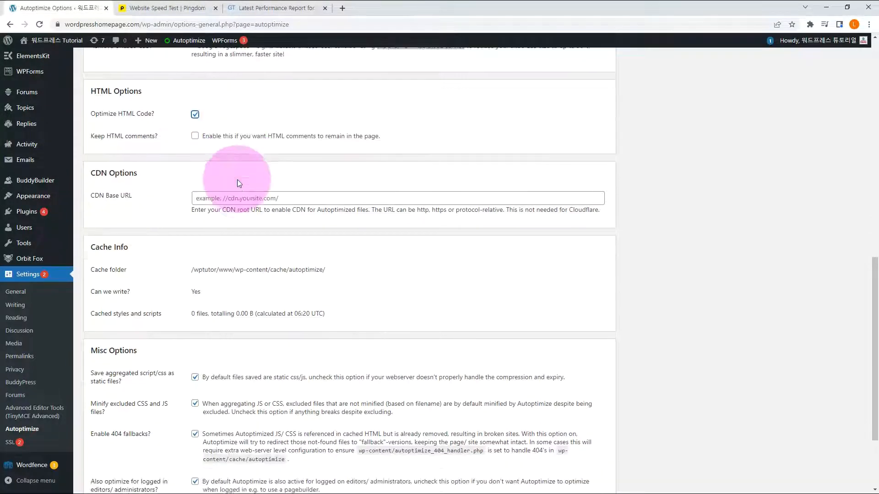
{"action": "left_click", "coordinate": [166, 447]}
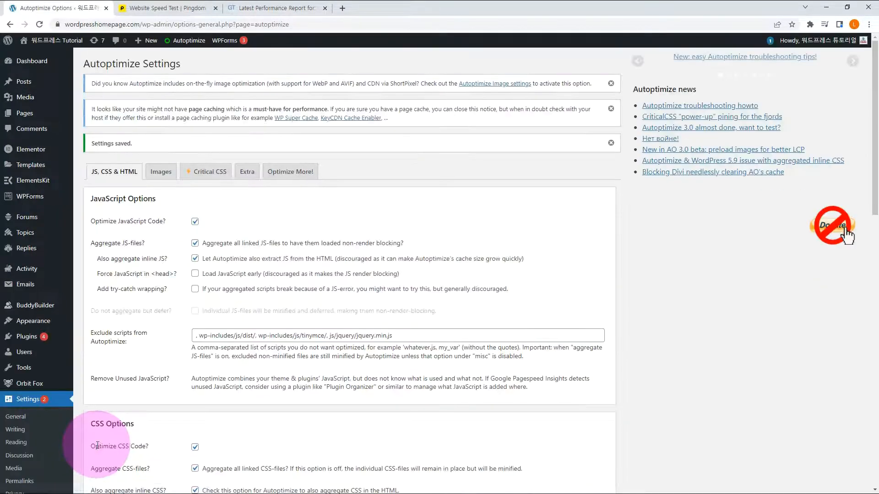
Step: Enable on-the-fly image optimization and lazy-loading in Autoptimize's image settings, with the optimization quality at Glossy
{"action": "left_click", "coordinate": [168, 149]}
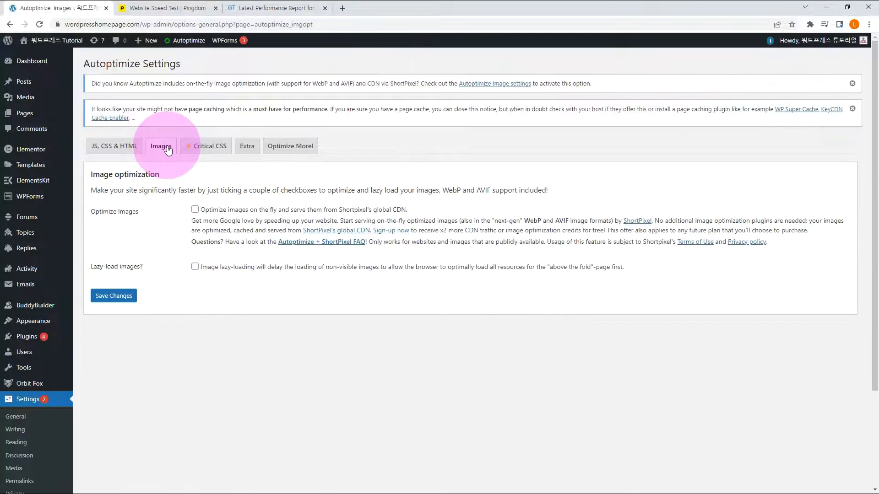
{"action": "left_click", "coordinate": [195, 210]}
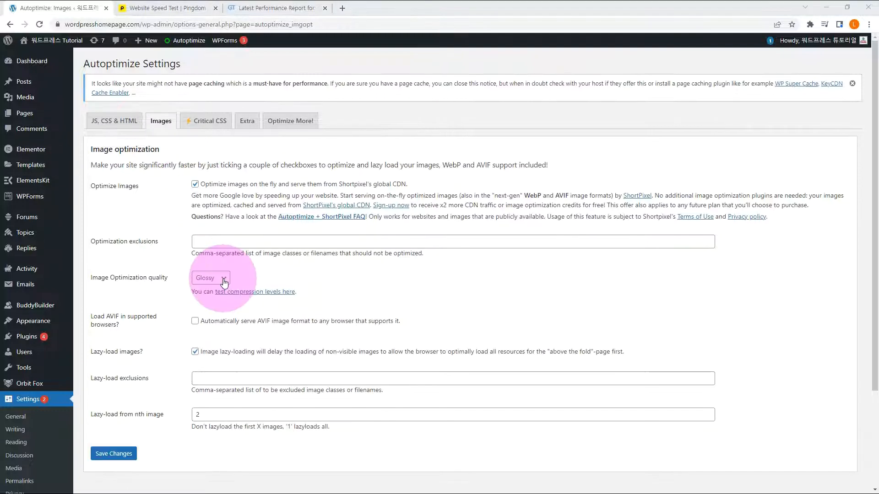
{"action": "left_click", "coordinate": [224, 280]}
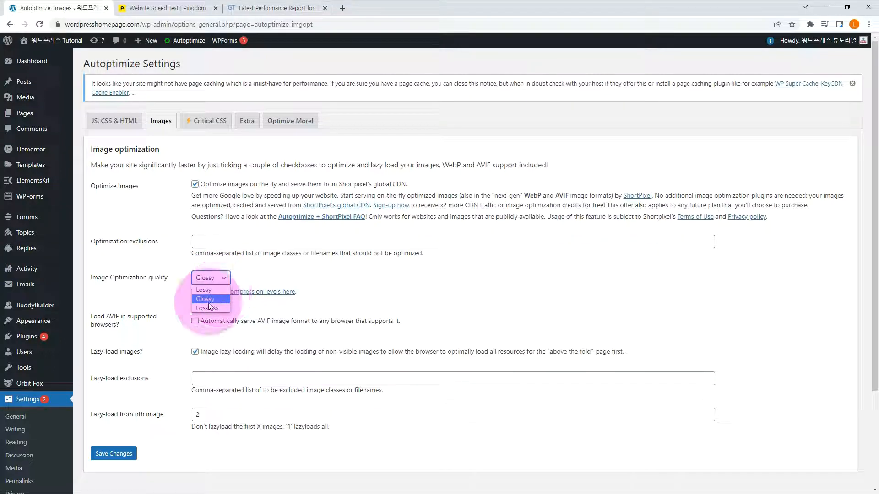
{"action": "left_click", "coordinate": [210, 299]}
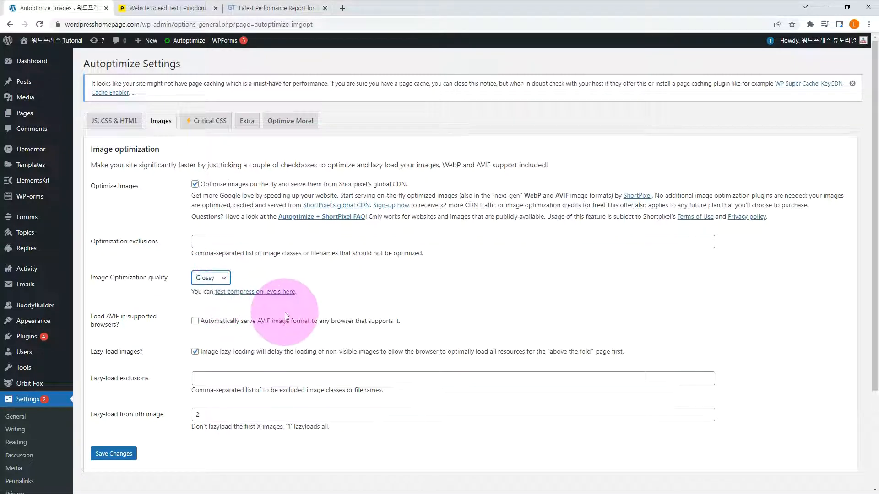
Step: View the Critical CSS settings, then set Google Fonts in the Extra settings to combine and link deferred in head
{"action": "left_click", "coordinate": [203, 129]}
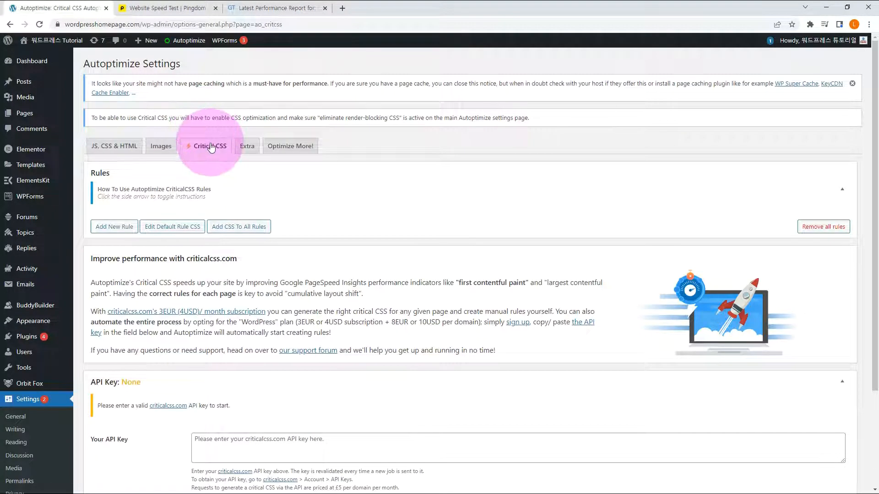
{"action": "left_click", "coordinate": [247, 147]}
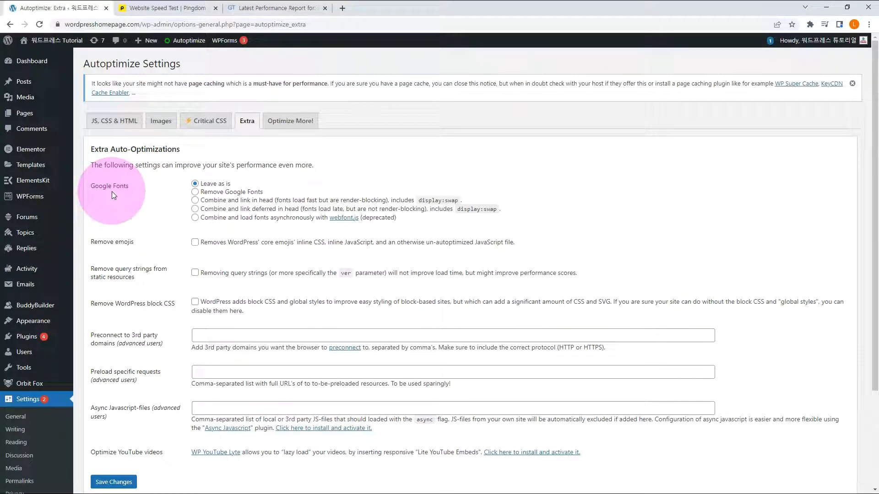
{"action": "left_click", "coordinate": [195, 210]}
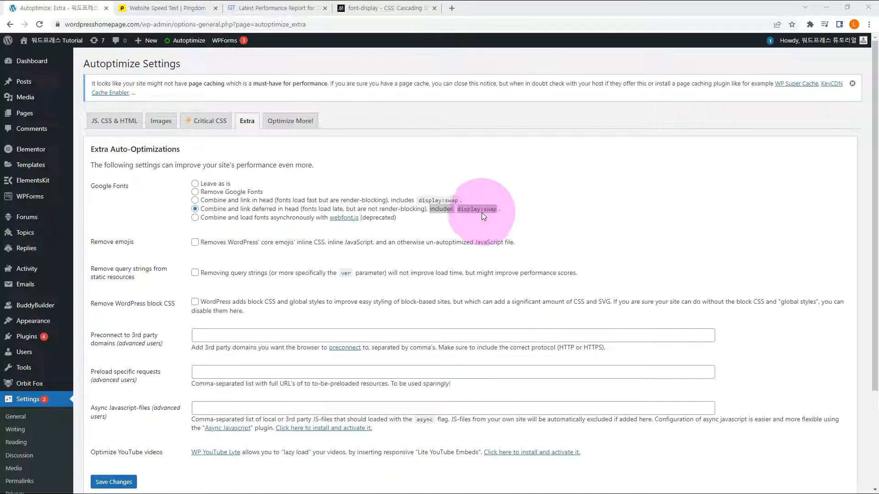
Step: Read what the swap value means on the MDN font-display page, then return to the Autoptimize settings
{"action": "left_click", "coordinate": [392, 11]}
{"action": "scroll", "coordinate": [469, 286], "scroll_direction": "down", "scroll_amount": 3}
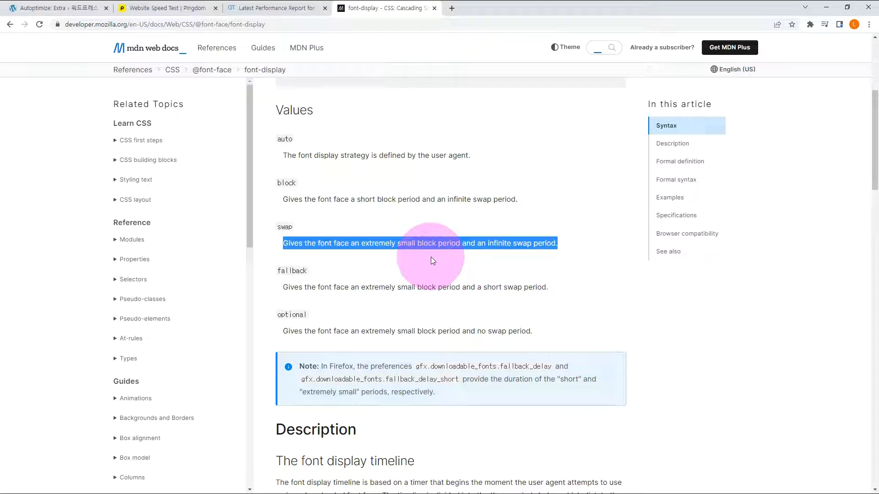
{"action": "left_click_drag", "start_coordinate": [595, 247], "coordinate": [594, 248]}
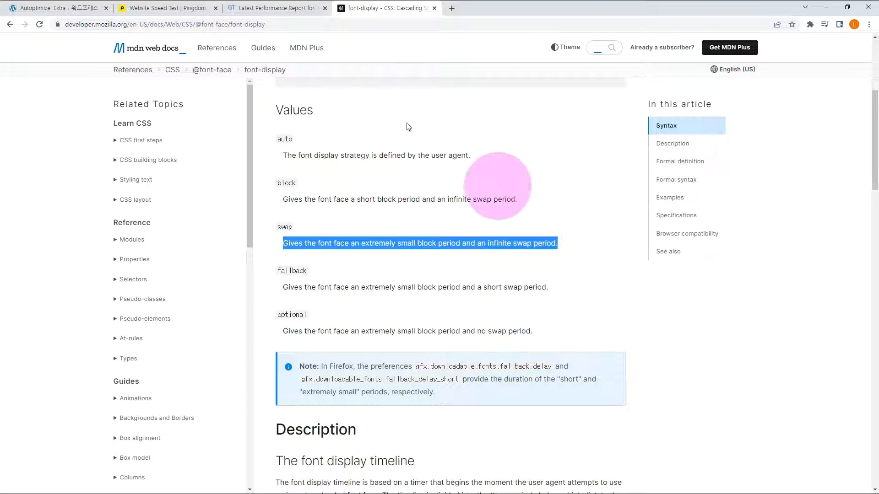
{"action": "left_click", "coordinate": [76, 9]}
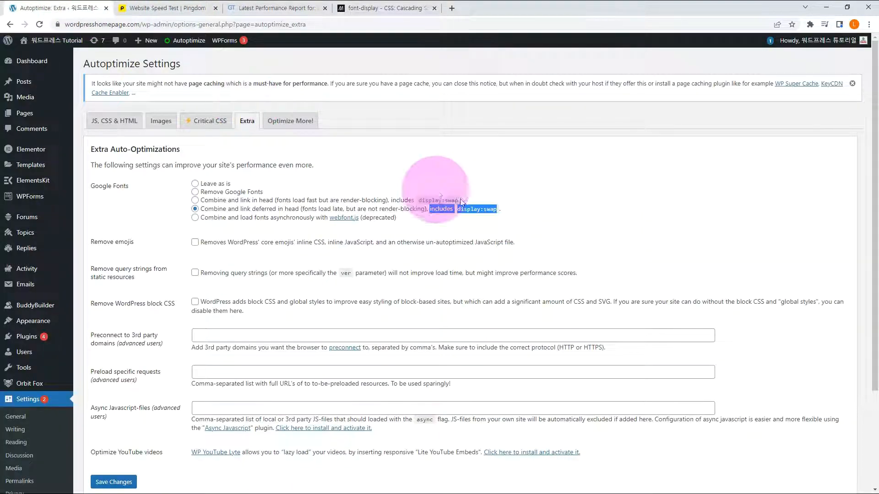
Step: Enable removal of emojis, query strings and WordPress block CSS, save the changes, and open the Optimize More! settings
{"action": "left_click", "coordinate": [196, 303]}
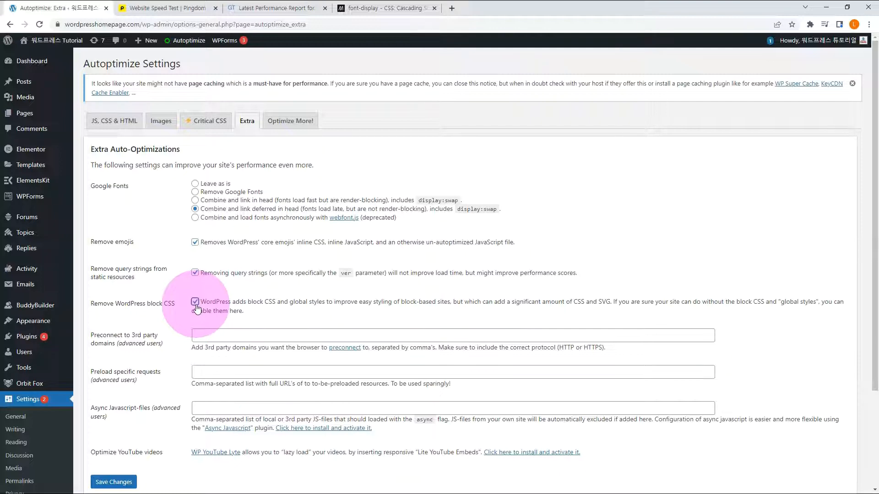
{"action": "scroll", "coordinate": [197, 310], "scroll_direction": "down", "scroll_amount": 3}
{"action": "left_click", "coordinate": [129, 360]}
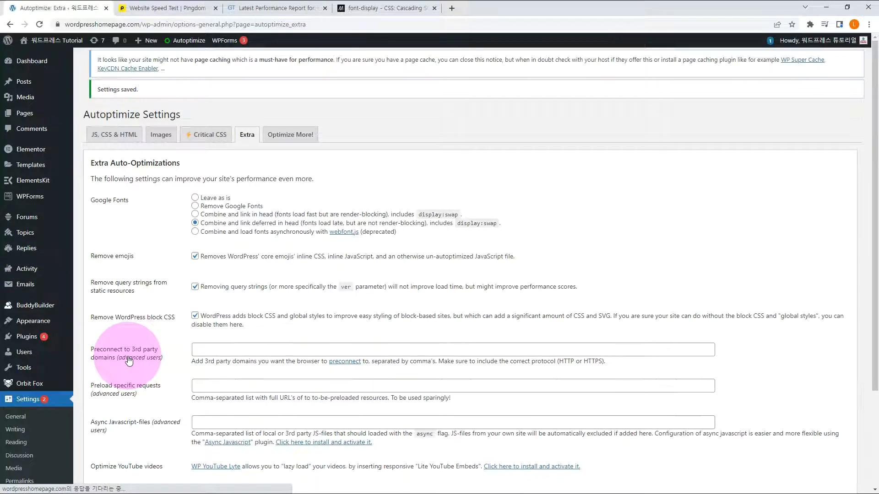
{"action": "left_click", "coordinate": [295, 121]}
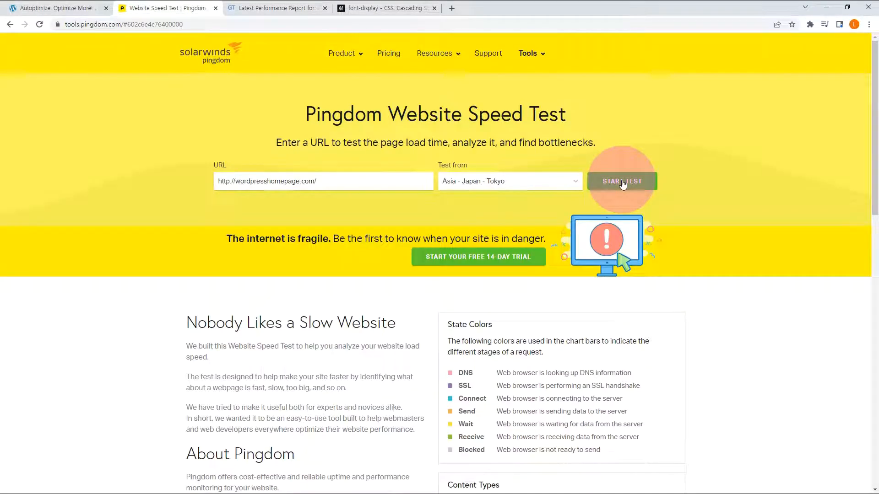
{"action": "left_click", "coordinate": [622, 182]}
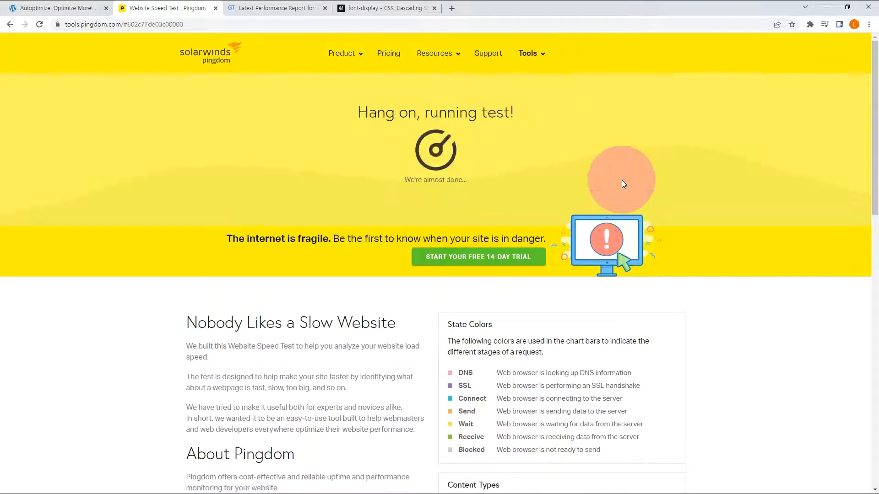
{"action": "left_click", "coordinate": [267, 8]}
{"action": "left_click", "coordinate": [730, 90]}
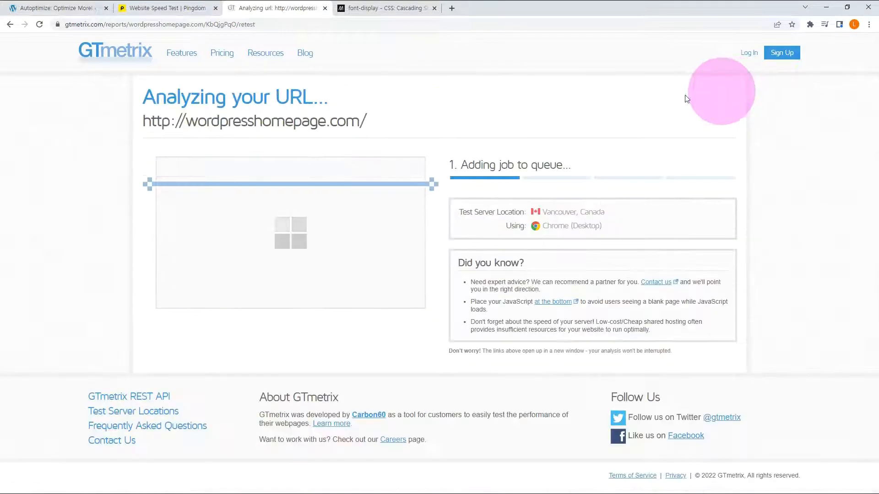
Step: Check the site's Pingdom performance grade and load time, and follow the GTmetrix analysis
{"action": "left_click", "coordinate": [165, 9]}
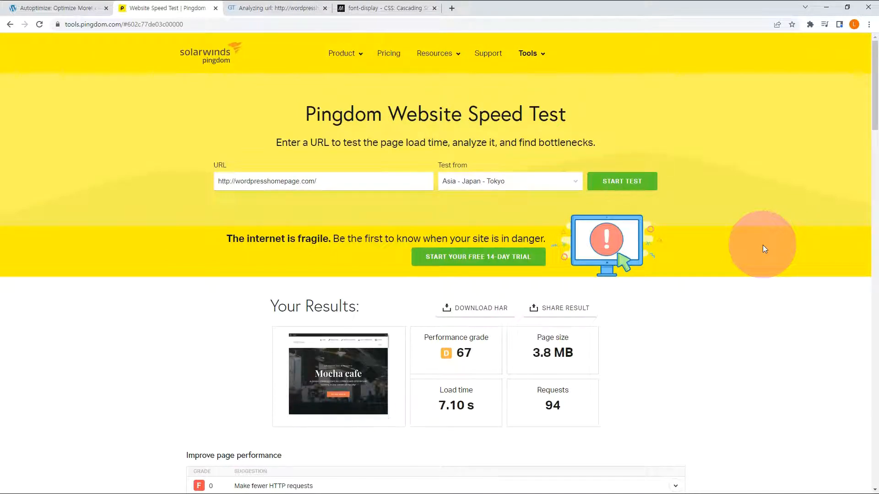
{"action": "left_click", "coordinate": [263, 9]}
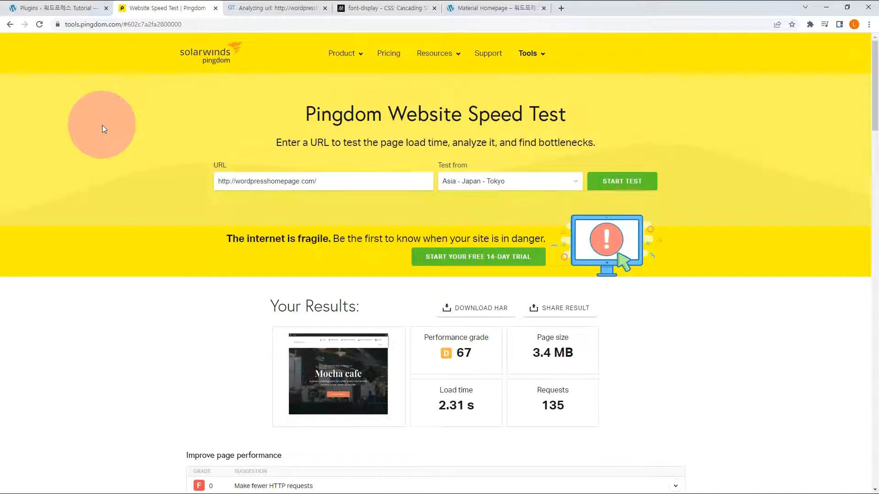
{"action": "left_click", "coordinate": [257, 10]}
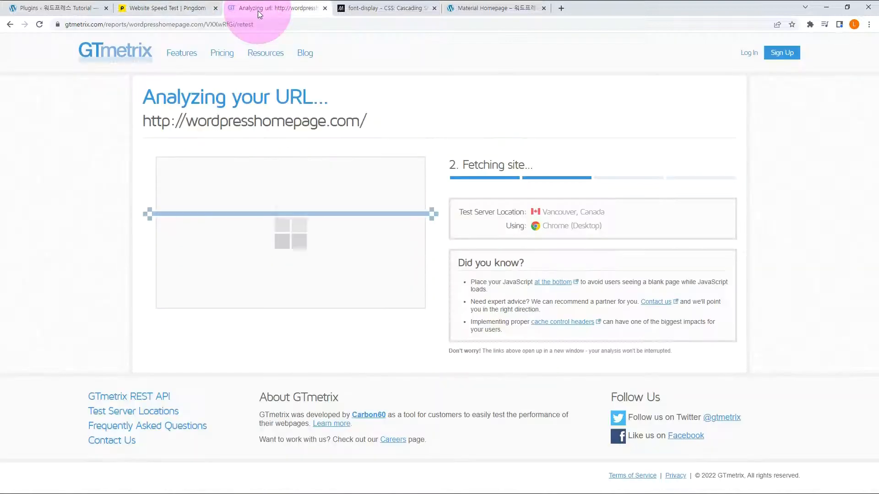